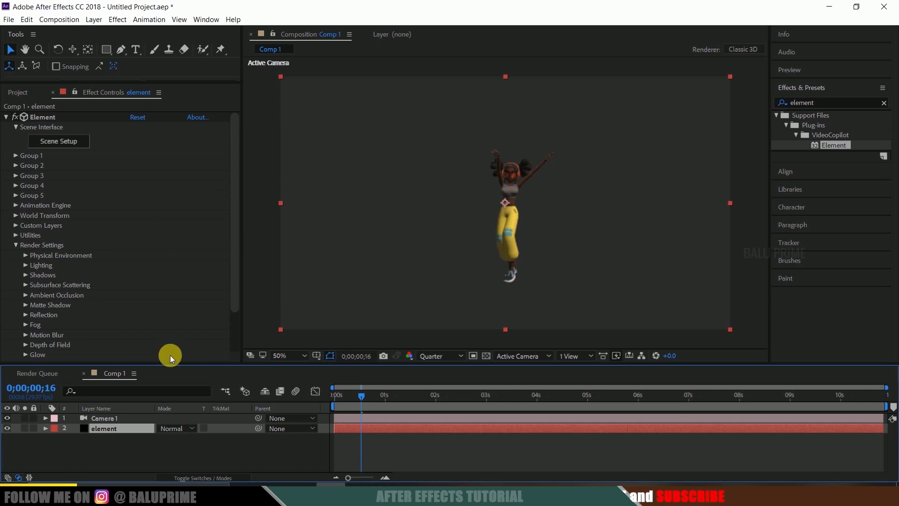
Select the element layer and open the Scene Setup of its Element effect.
{"action": "left_click", "coordinate": [142, 441]}
{"action": "left_click", "coordinate": [114, 430]}
{"action": "left_click", "coordinate": [115, 418]}
{"action": "left_click", "coordinate": [117, 428]}
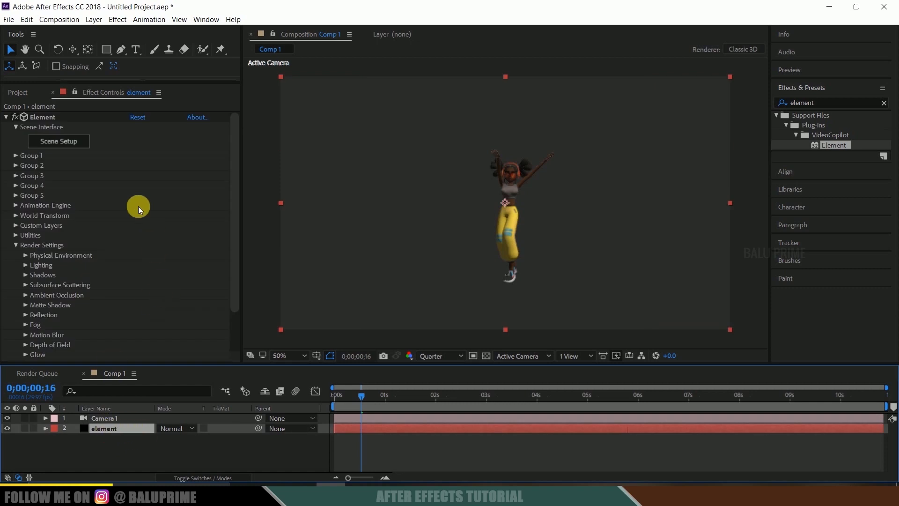
{"action": "left_click", "coordinate": [43, 116]}
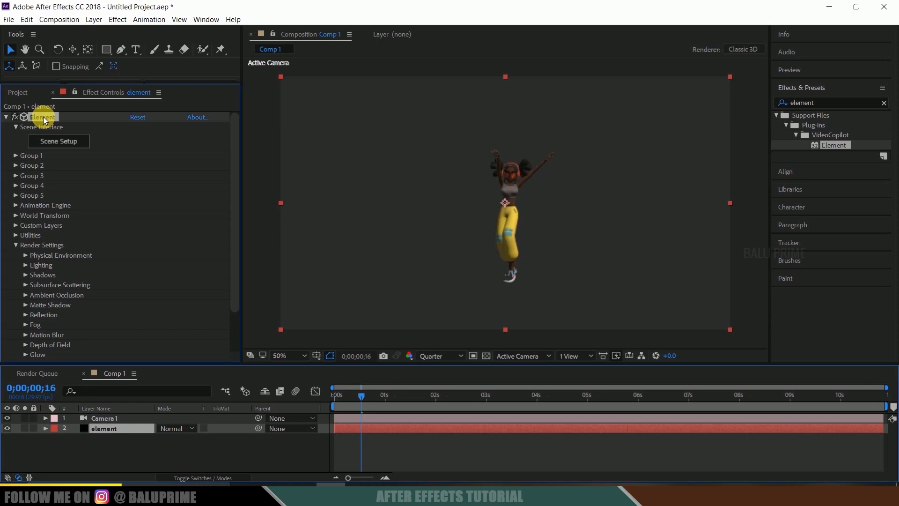
{"action": "left_click", "coordinate": [97, 430]}
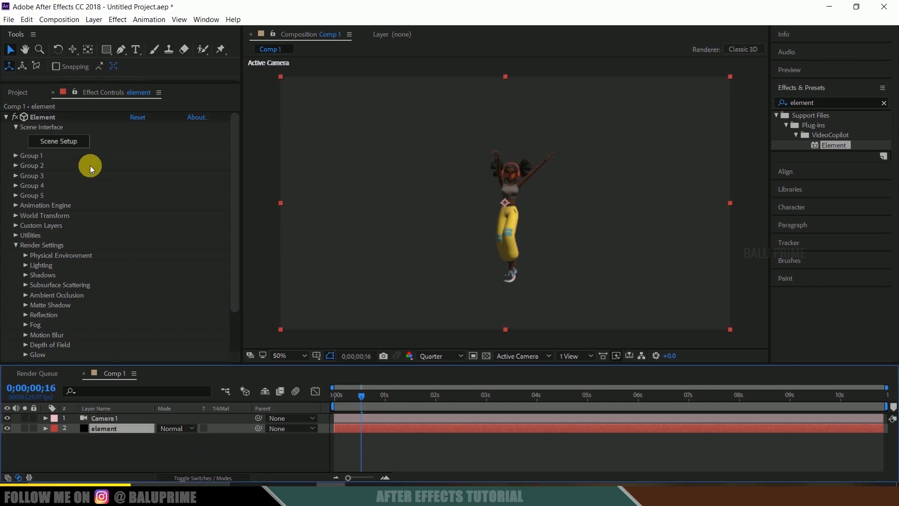
{"action": "left_click", "coordinate": [59, 141]}
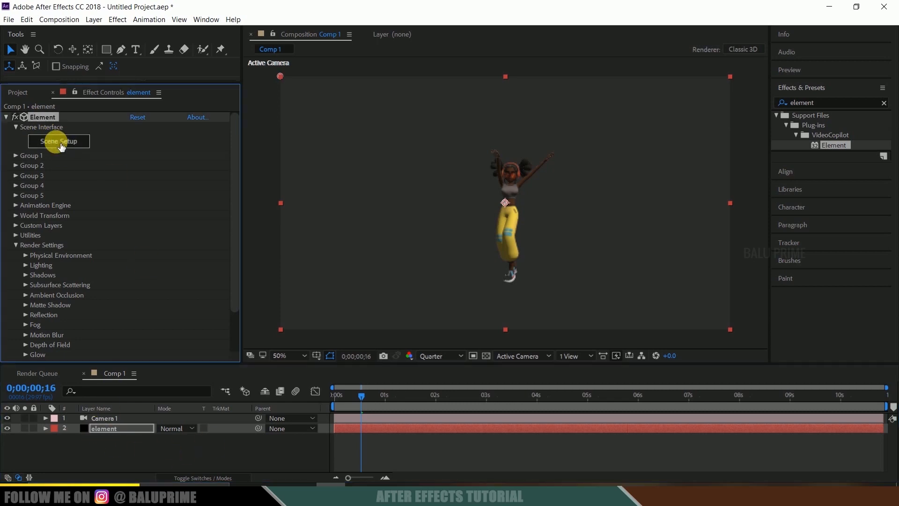
{"action": "mouse_move", "coordinate": [409, 249]}
{"action": "left_mouse_down"}
{"action": "mouse_move", "coordinate": [322, 248]}
{"action": "mouse_move", "coordinate": [316, 229]}
{"action": "mouse_move", "coordinate": [408, 249]}
{"action": "left_mouse_up"}
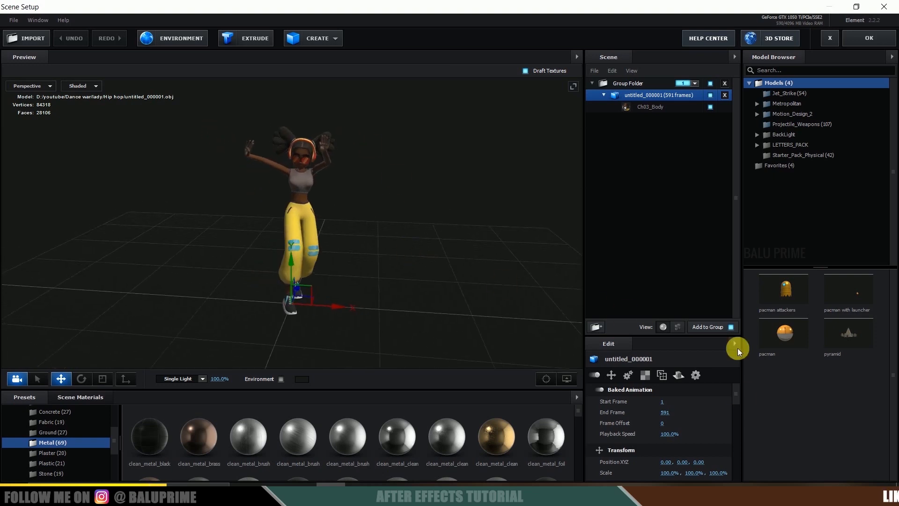
Try out the frame offset of the dancer model's baked animation and reset it to 0.
{"action": "mouse_move", "coordinate": [667, 423]}
{"action": "left_mouse_down"}
{"action": "mouse_move", "coordinate": [692, 423]}
{"action": "mouse_move", "coordinate": [664, 424]}
{"action": "left_mouse_up"}
{"action": "left_click", "coordinate": [664, 424]}
{"action": "type", "text": "0"}
{"action": "key", "text": "Return"}
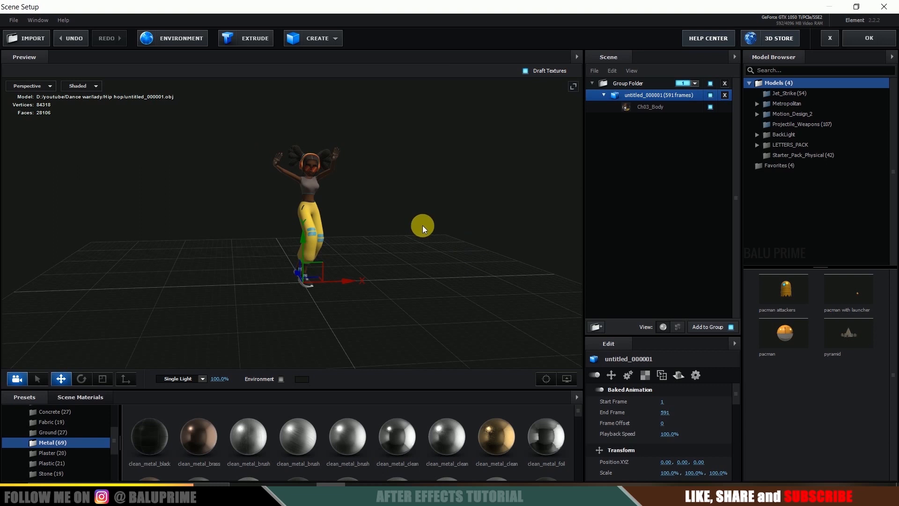
Create a plane as the floor beneath the dancer and set its XY size to 25 by 25.
{"action": "left_click", "coordinate": [331, 38]}
{"action": "left_click", "coordinate": [439, 61]}
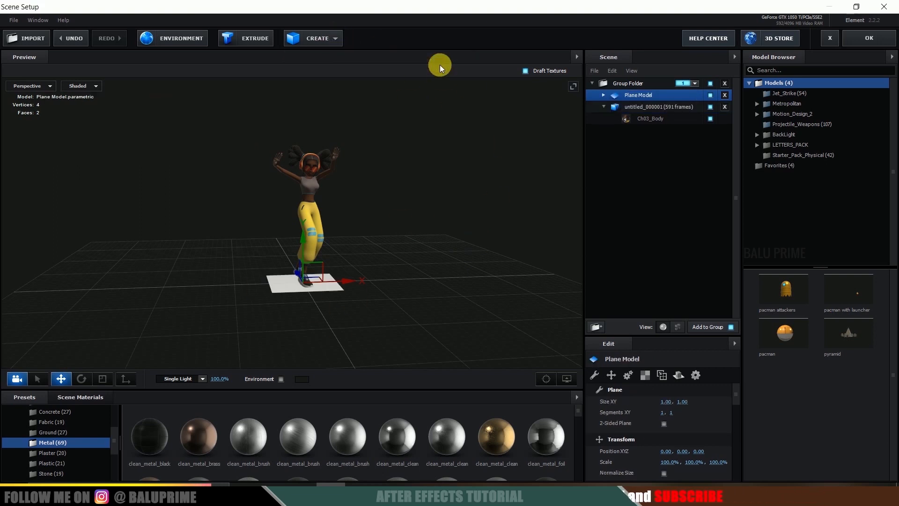
{"action": "left_click", "coordinate": [666, 401]}
{"action": "type", "text": "25"}
{"action": "key", "text": "Return"}
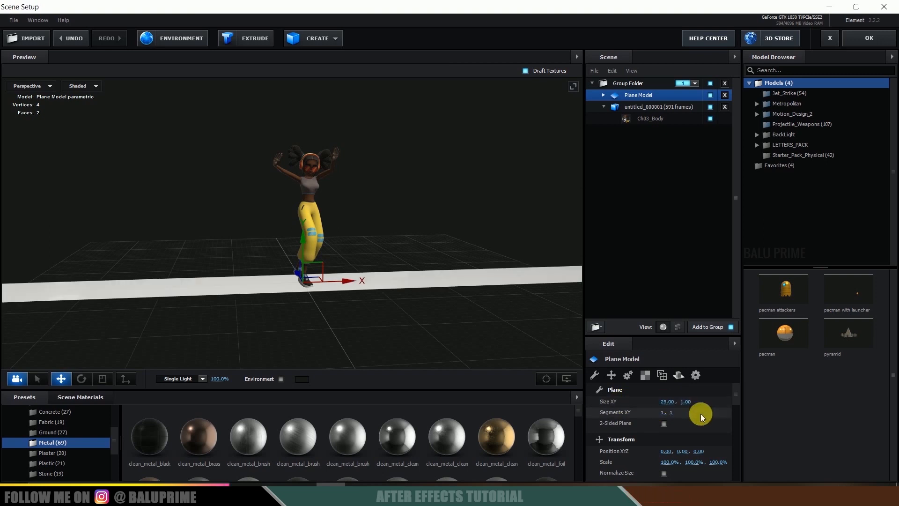
{"action": "type", "text": "25"}
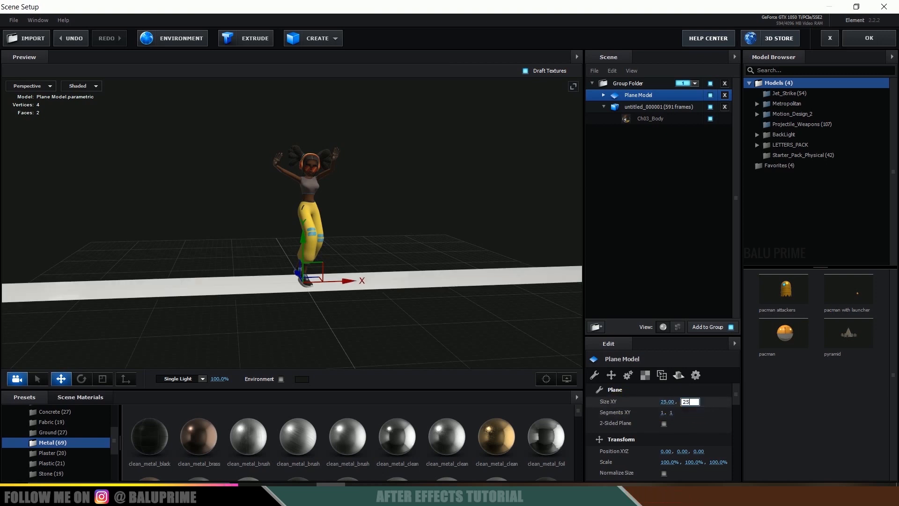
{"action": "key", "text": "Return"}
{"action": "left_click_drag", "start_coordinate": [445, 232], "coordinate": [443, 237]}
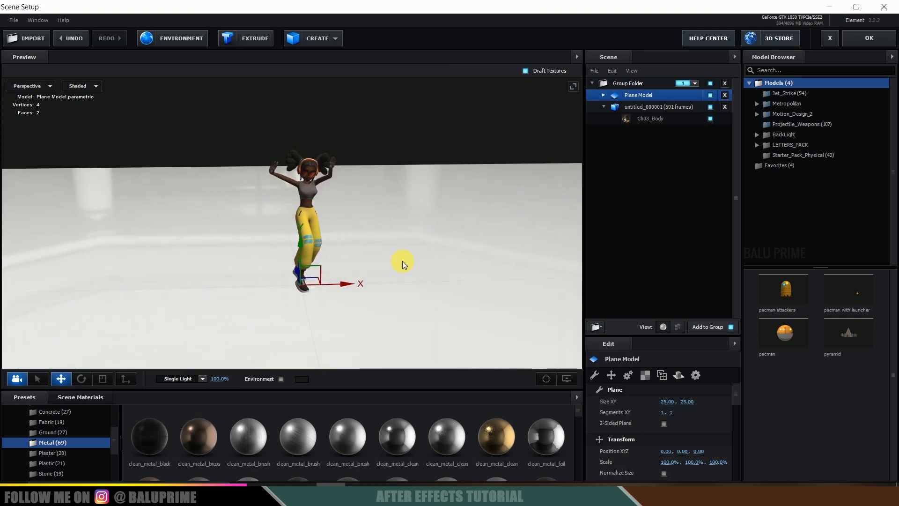
Apply the Chrome material from the Physical presets to the plane model.
{"action": "scroll", "coordinate": [85, 442], "scroll_direction": "down", "scroll_amount": 5}
{"action": "left_click", "coordinate": [55, 462]}
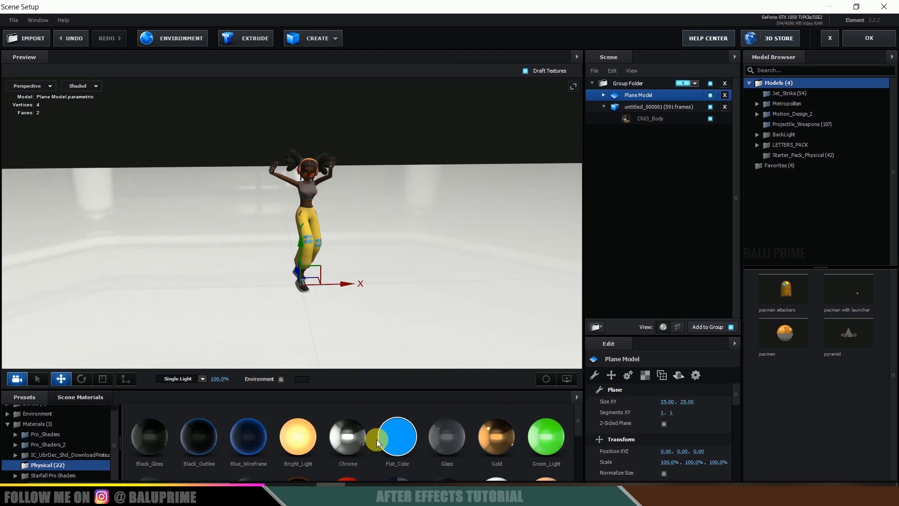
{"action": "left_click_drag", "start_coordinate": [486, 333], "coordinate": [659, 95]}
{"action": "left_click_drag", "start_coordinate": [452, 220], "coordinate": [399, 274]}
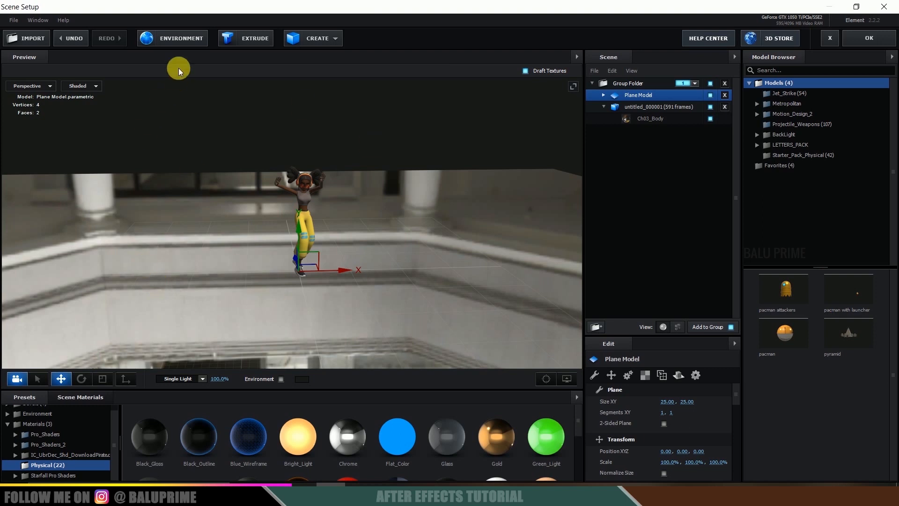
Replace the scene's environment texture with Default_blurred.png from the V1_Environment folder.
{"action": "left_click", "coordinate": [167, 39]}
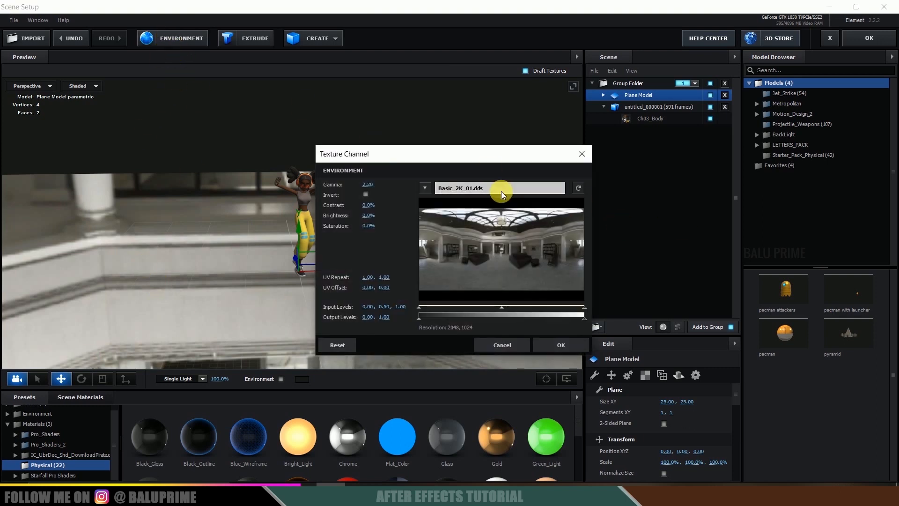
{"action": "left_click", "coordinate": [492, 189]}
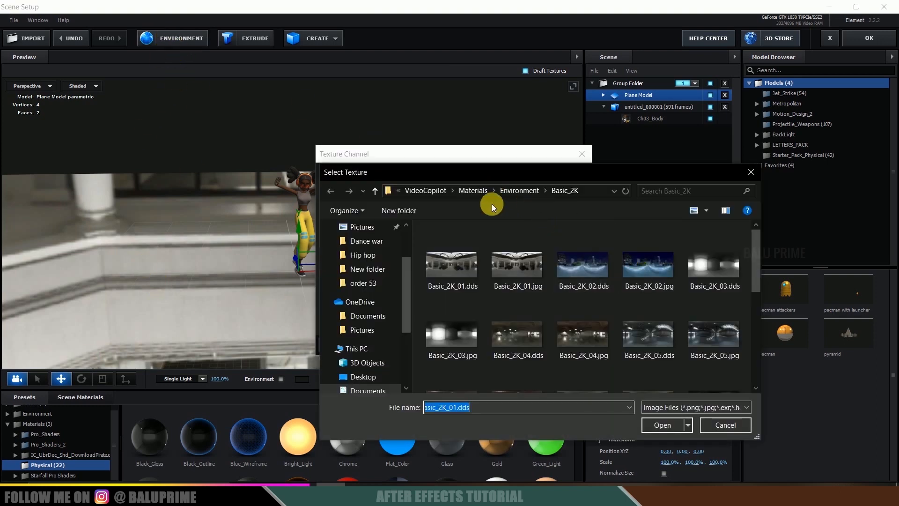
{"action": "left_click", "coordinate": [518, 191]}
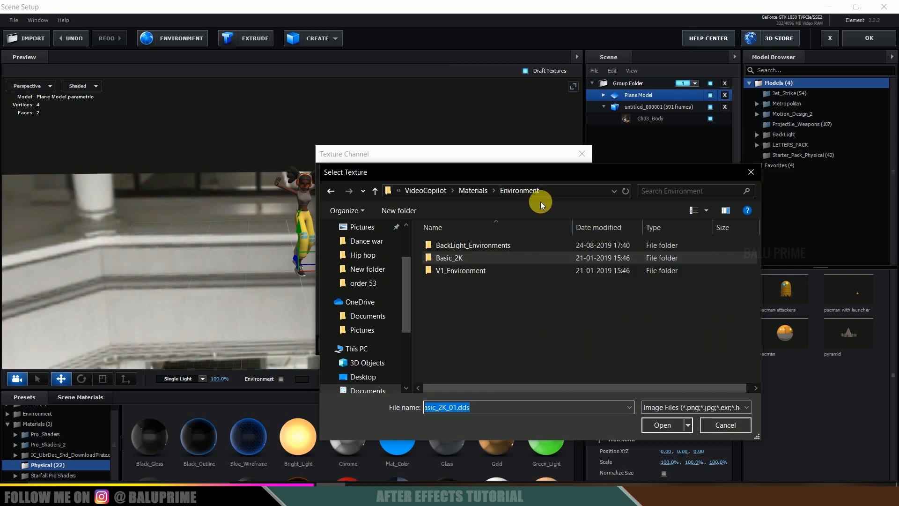
{"action": "double_click", "coordinate": [451, 273]}
{"action": "left_click", "coordinate": [527, 278]}
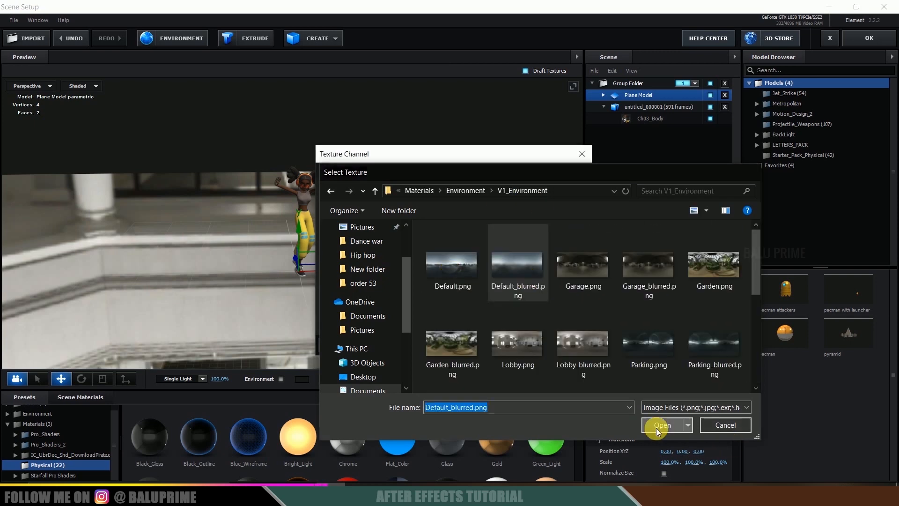
{"action": "left_click", "coordinate": [656, 427]}
{"action": "left_click", "coordinate": [553, 345]}
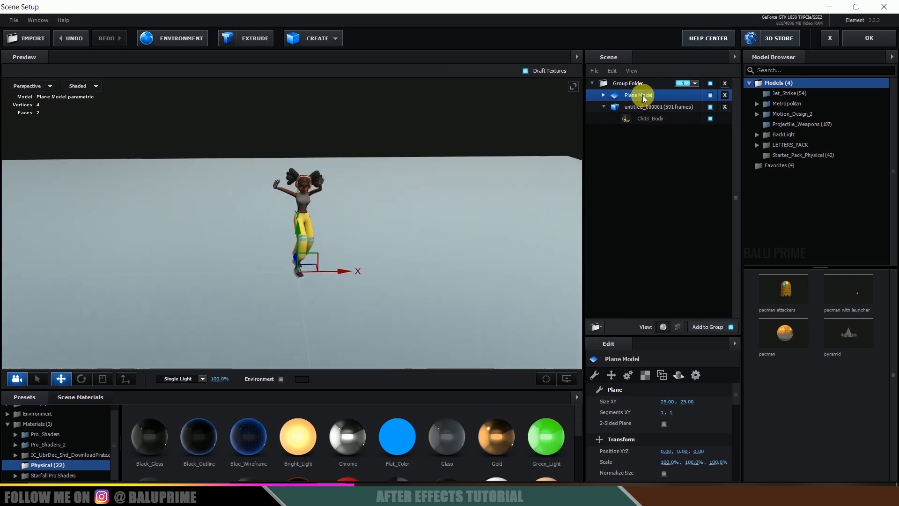
Create a box and scale it into a thin wall that is very wide along X and tall along Y.
{"action": "left_click", "coordinate": [325, 39]}
{"action": "left_click", "coordinate": [296, 60]}
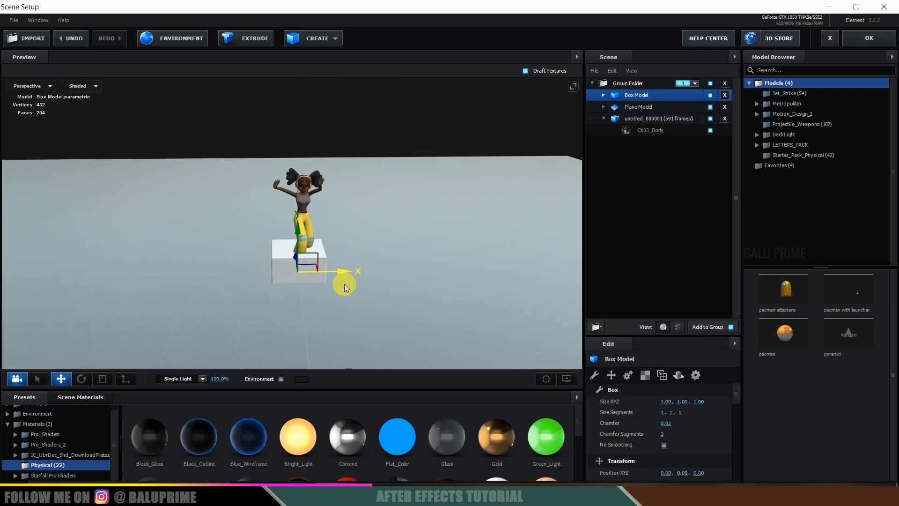
{"action": "left_click_drag", "start_coordinate": [345, 312], "coordinate": [391, 309]}
{"action": "key", "text": "r"}
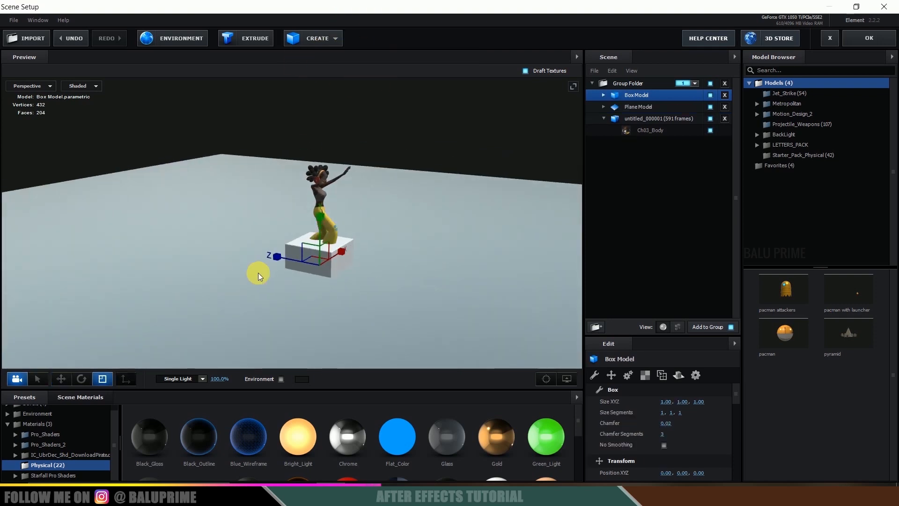
{"action": "left_click_drag", "start_coordinate": [274, 254], "coordinate": [467, 161]}
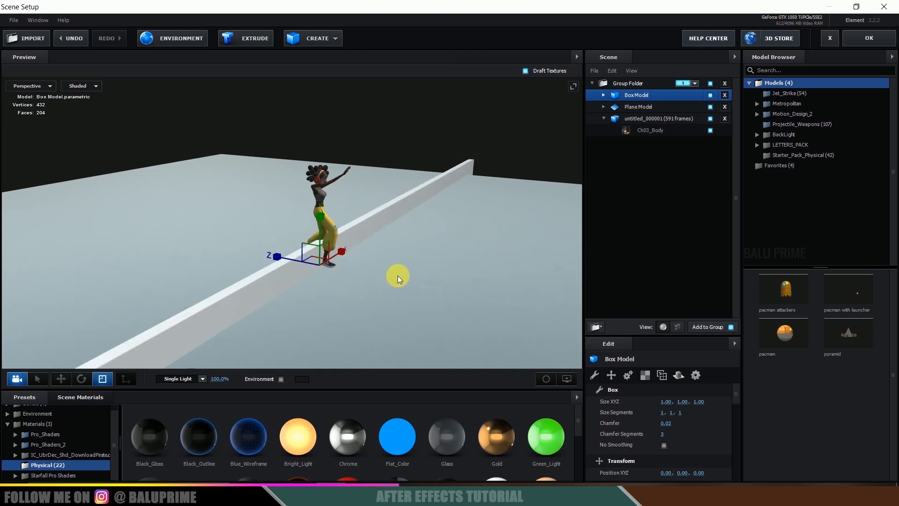
{"action": "left_click_drag", "start_coordinate": [323, 213], "coordinate": [327, 5]}
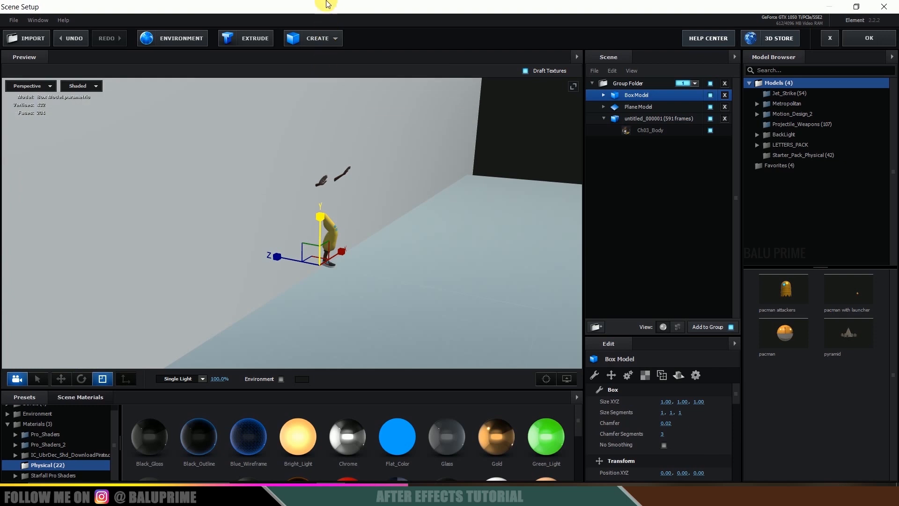
Move the box wall behind the dancer to about 5.81 on the Z axis and apply the Chrome material to it.
{"action": "key", "text": "w"}
{"action": "left_click_drag", "start_coordinate": [285, 255], "coordinate": [116, 214]}
{"action": "left_click_drag", "start_coordinate": [508, 304], "coordinate": [455, 305]}
{"action": "left_click_drag", "start_coordinate": [316, 430], "coordinate": [646, 97]}
{"action": "scroll", "coordinate": [453, 215], "scroll_direction": "down", "scroll_amount": 2}
{"action": "left_click_drag", "start_coordinate": [434, 268], "coordinate": [436, 264]}
{"action": "scroll", "coordinate": [434, 262], "scroll_direction": "up", "scroll_amount": 5}
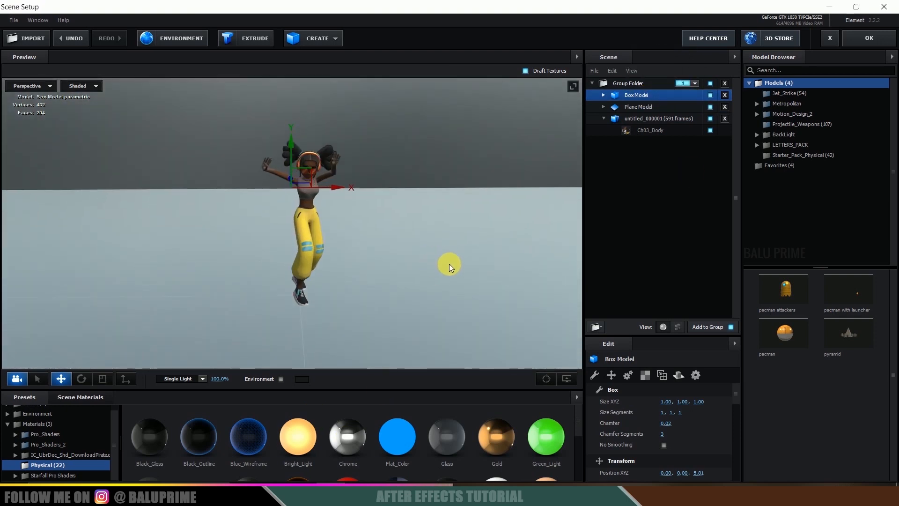
{"action": "middle_click_drag", "start_coordinate": [448, 265], "coordinate": [420, 258]}
{"action": "scroll", "coordinate": [376, 301], "scroll_direction": "up", "scroll_amount": 1}
{"action": "left_click_drag", "start_coordinate": [334, 275], "coordinate": [342, 290]}
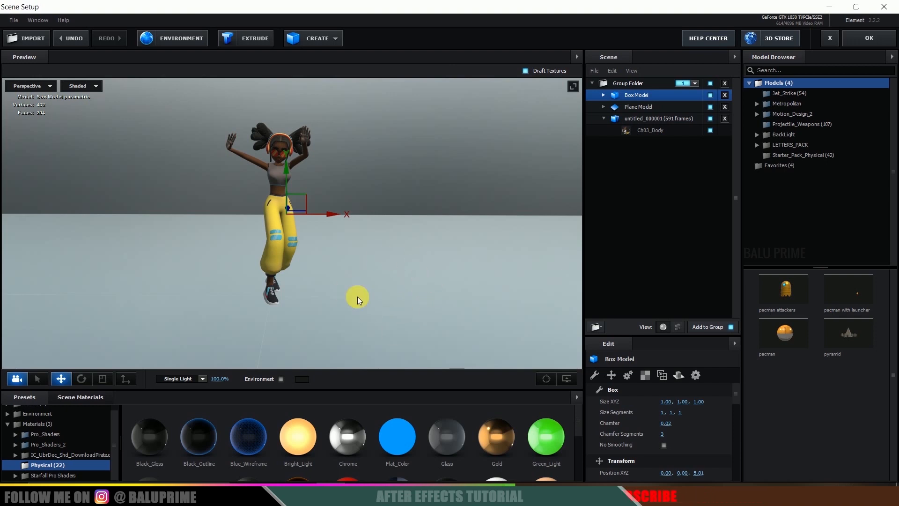
Set the plane model's reflect mode to Mirror Surface so that the floor reflects the dancer.
{"action": "left_click", "coordinate": [636, 107]}
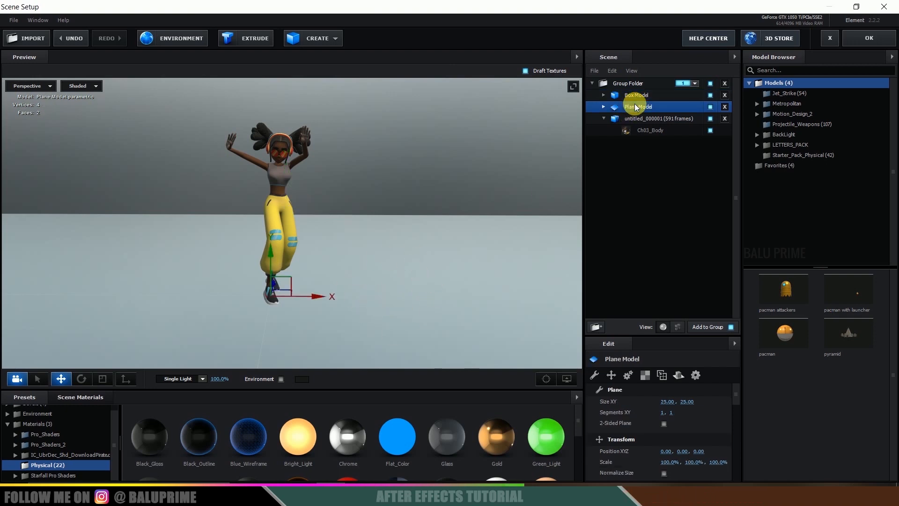
{"action": "left_click", "coordinate": [677, 376]}
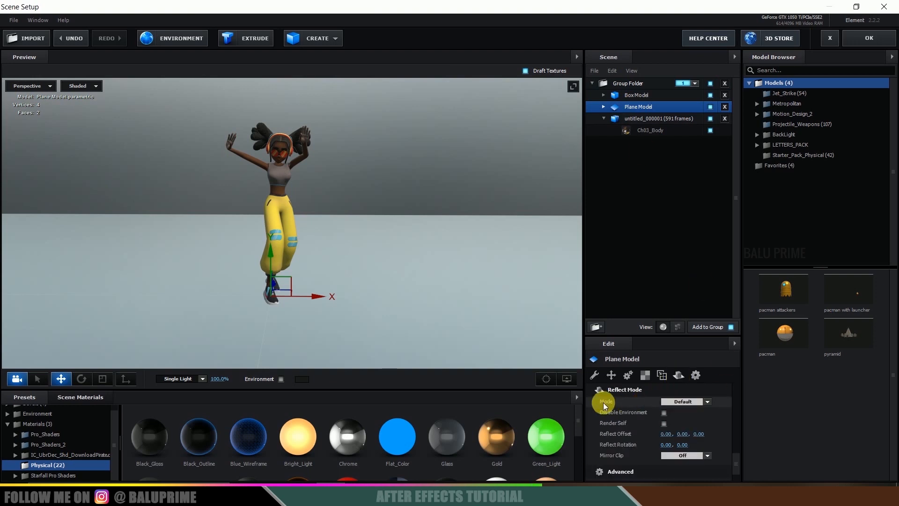
{"action": "left_click", "coordinate": [687, 404]}
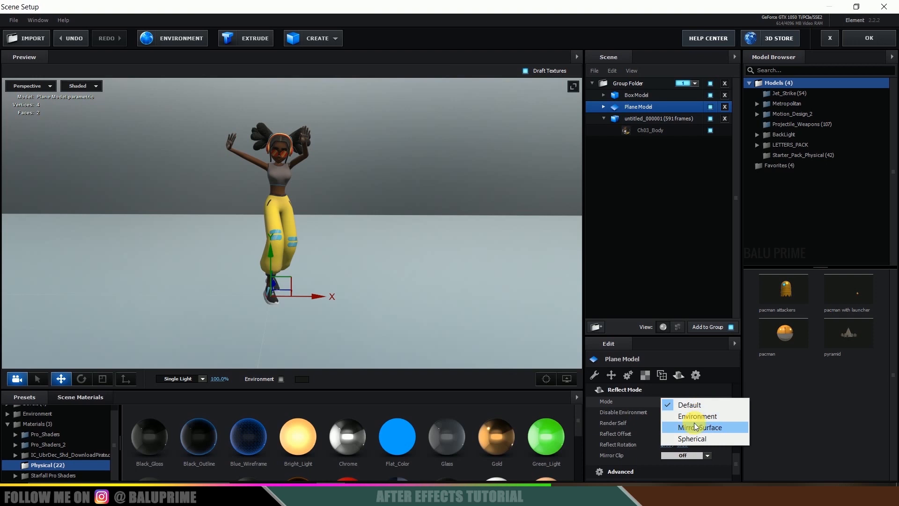
{"action": "left_click", "coordinate": [694, 424]}
{"action": "middle_click_drag", "start_coordinate": [498, 279], "coordinate": [506, 246]}
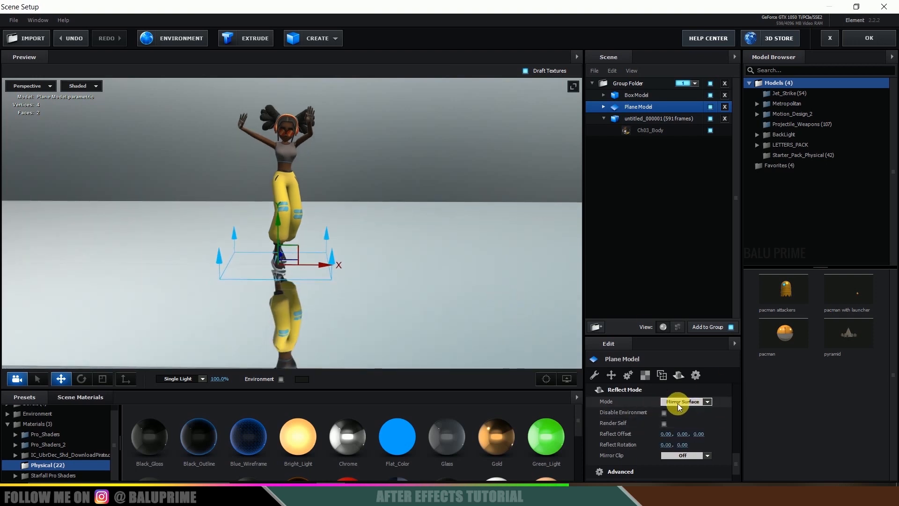
{"action": "scroll", "coordinate": [396, 265], "scroll_direction": "down", "scroll_amount": 3}
{"action": "left_click_drag", "start_coordinate": [367, 313], "coordinate": [410, 318]}
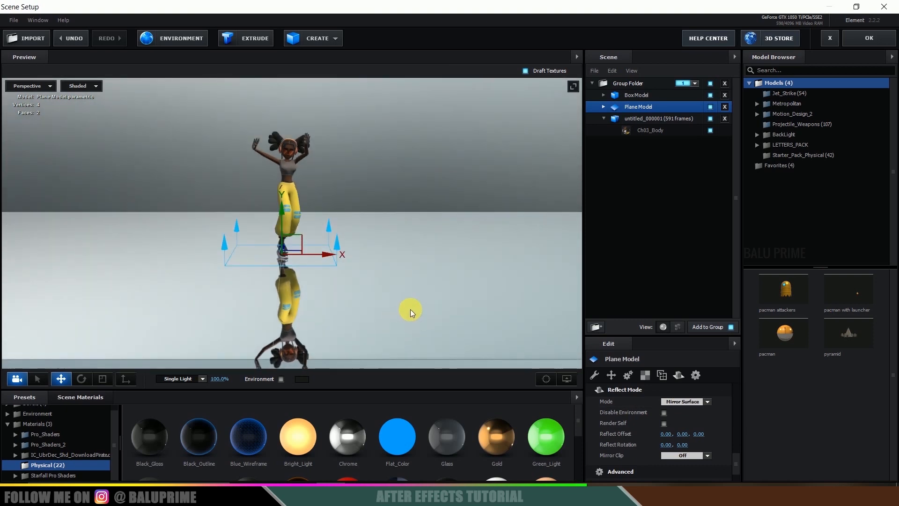
{"action": "middle_click_drag", "start_coordinate": [412, 309], "coordinate": [420, 265]}
{"action": "scroll", "coordinate": [421, 265], "scroll_direction": "up", "scroll_amount": 2}
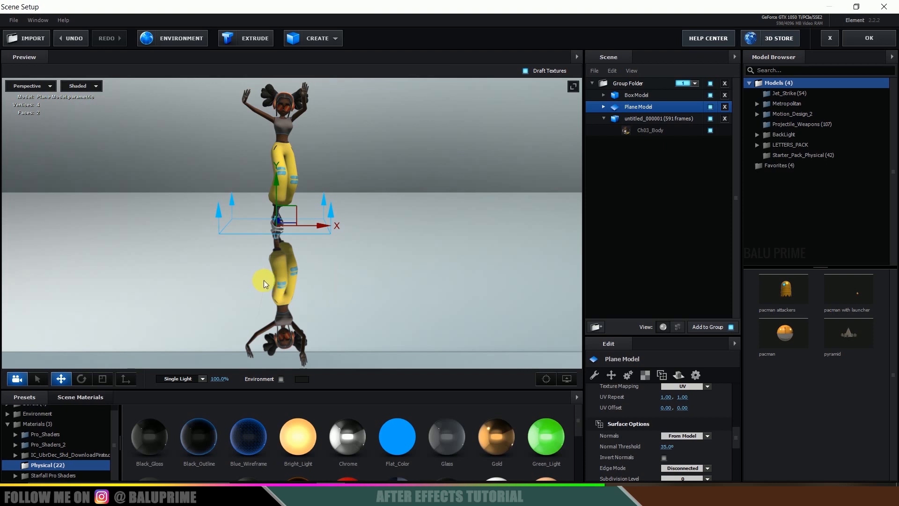
Soften the floor reflection by testing glossiness values on the plane's Chrome material and setting it to 75%.
{"action": "left_click", "coordinate": [603, 106]}
{"action": "left_click", "coordinate": [648, 119]}
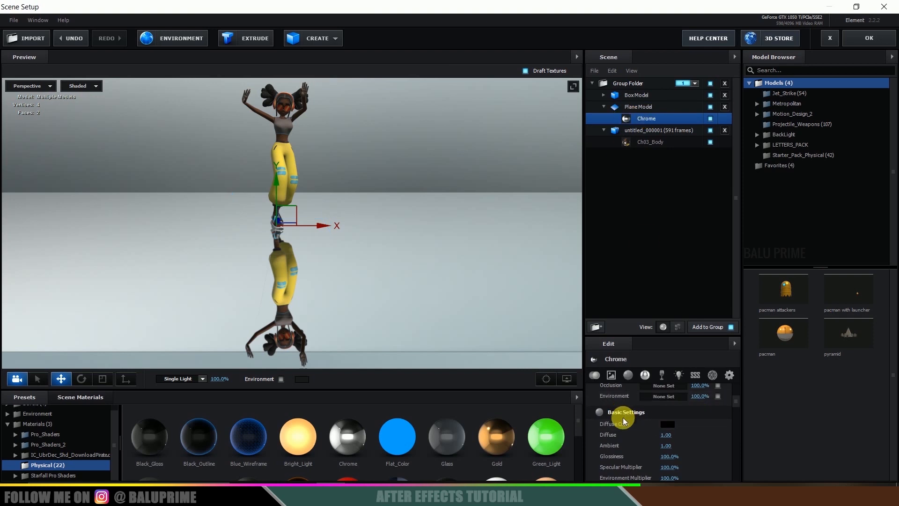
{"action": "scroll", "coordinate": [620, 421], "scroll_direction": "down", "scroll_amount": 2}
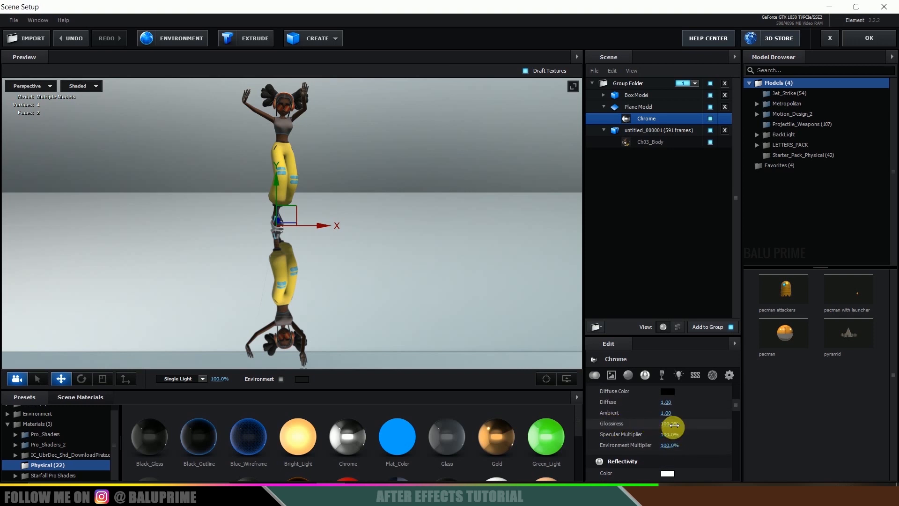
{"action": "left_click_drag", "start_coordinate": [674, 425], "coordinate": [666, 424]}
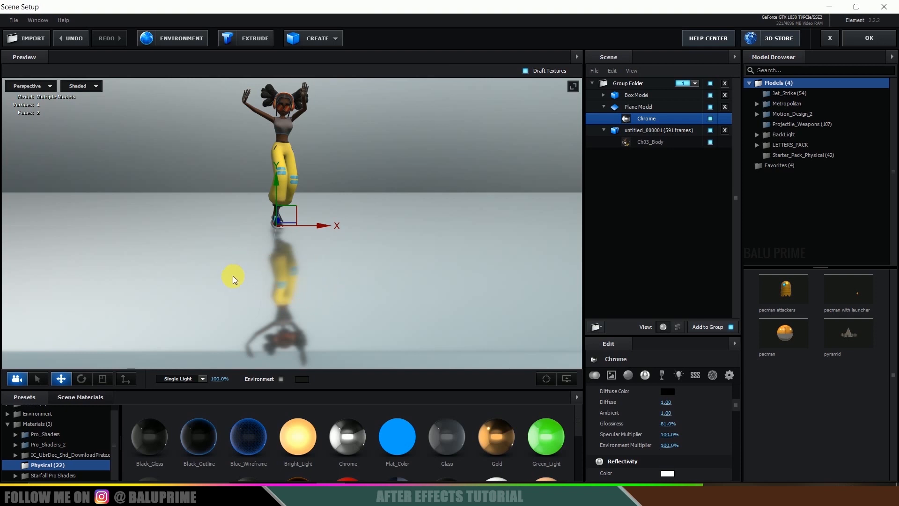
{"action": "left_click_drag", "start_coordinate": [660, 423], "coordinate": [726, 424]}
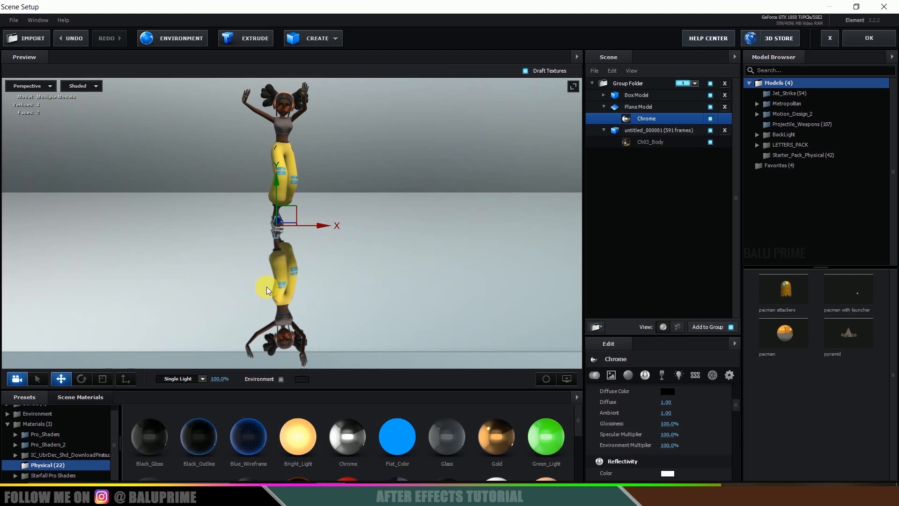
{"action": "left_click", "coordinate": [671, 423]}
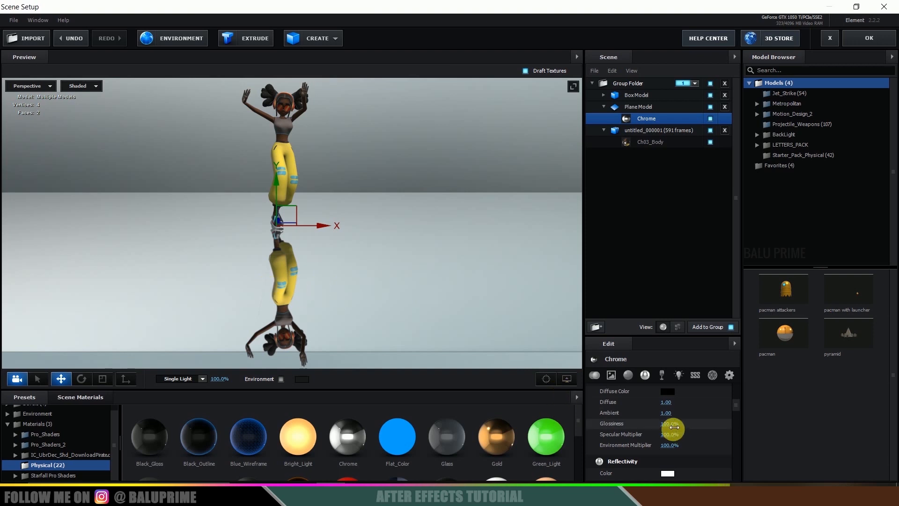
{"action": "type", "text": "90"}
{"action": "key", "text": "Return"}
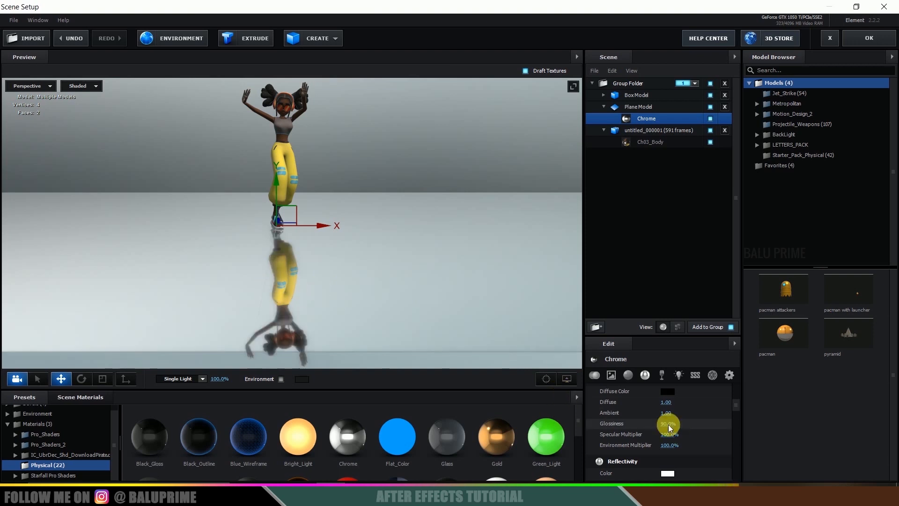
{"action": "left_click", "coordinate": [668, 423]}
{"action": "type", "text": "75"}
{"action": "key", "text": "Return"}
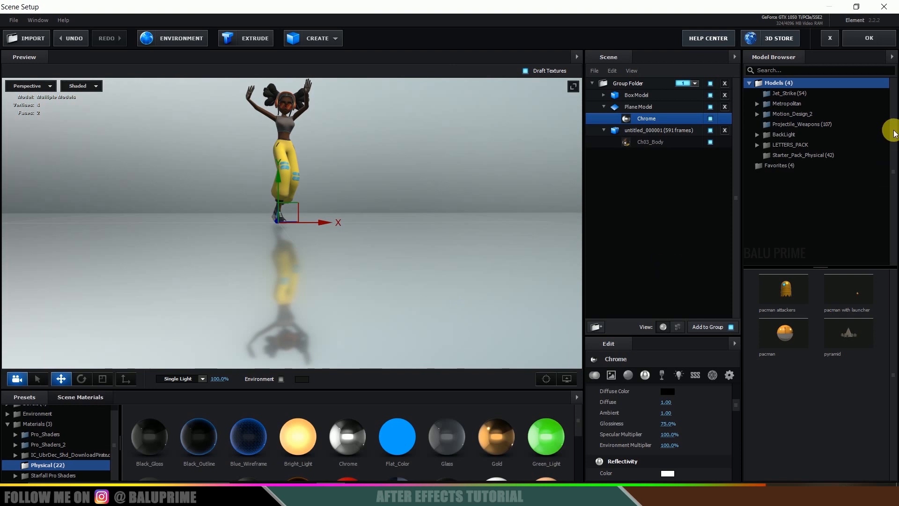
Accept the scene setup and preview the dancer's animation in the composition.
{"action": "left_click", "coordinate": [857, 42]}
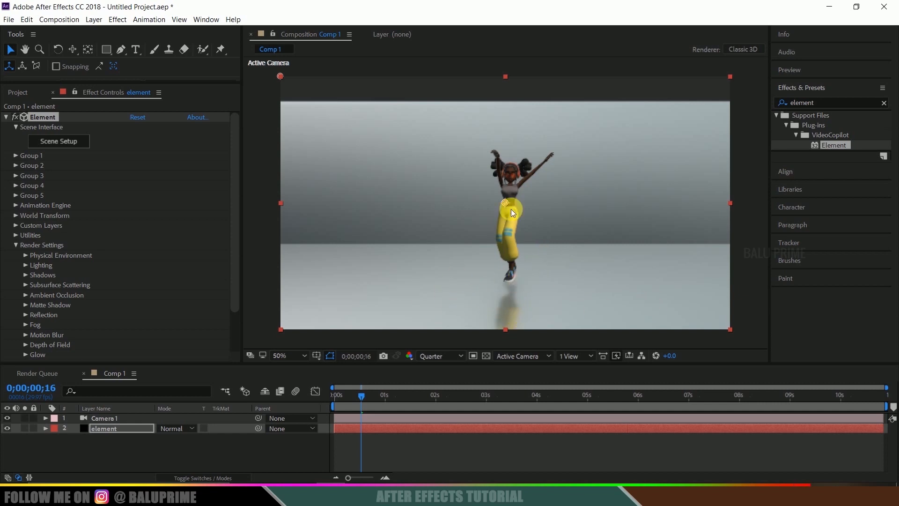
{"action": "key", "text": "space"}
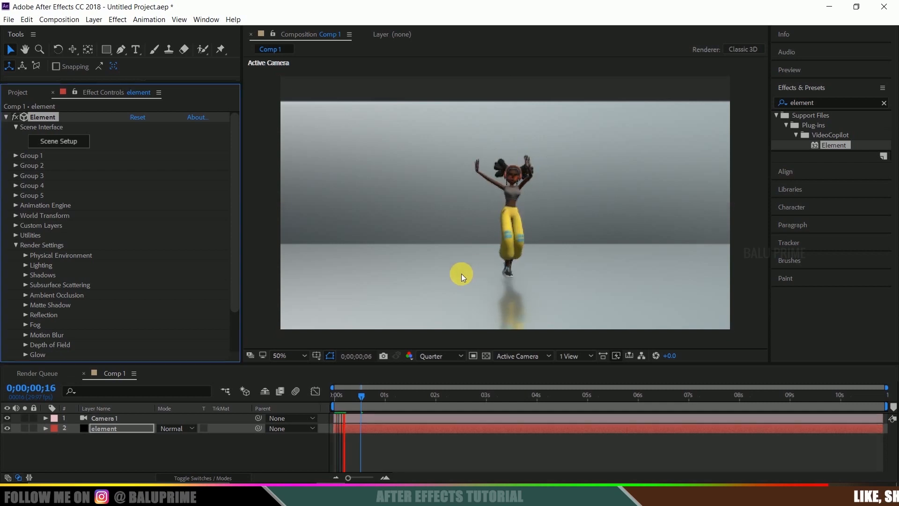